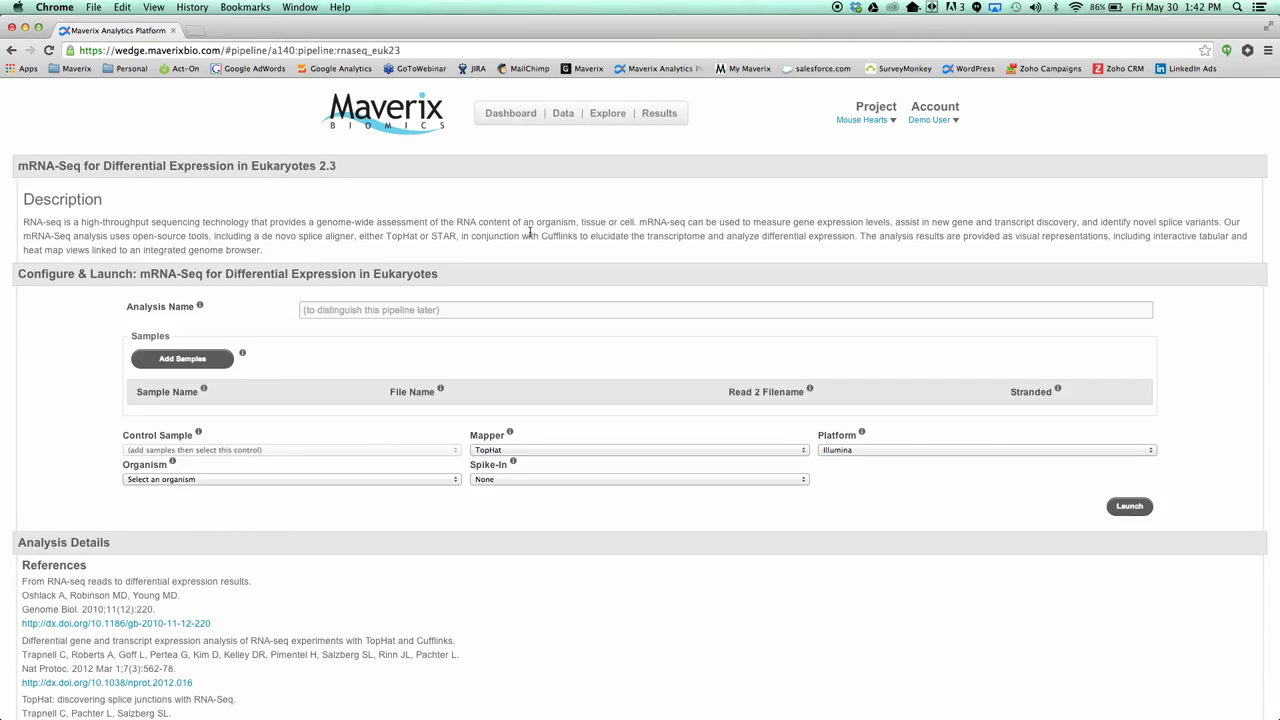
Name the analysis "Mouse Hearts" and start a new sample named Mesodermal_cell_replicate1.
type("Mouse Hearts")
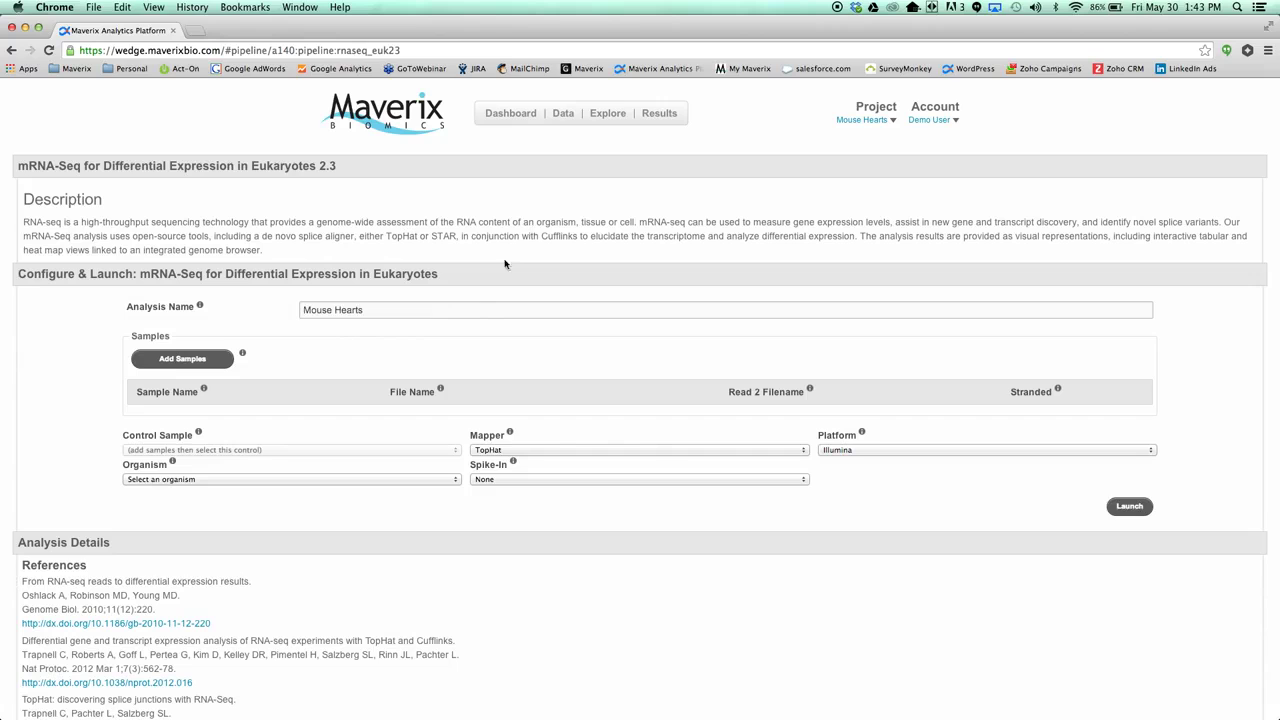
left_click(186, 359)
type("Mesodermal_cell")
type("rep")
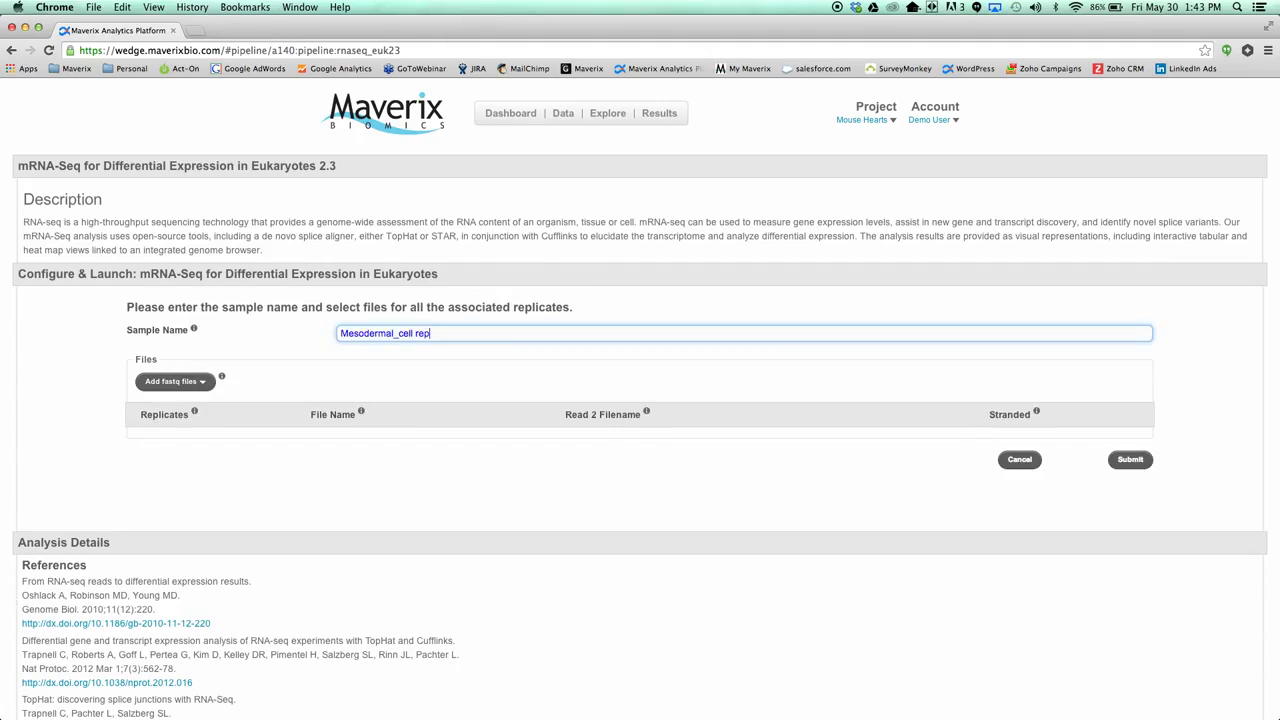
type("licate1")
Attach the already uploaded SRR900930_1.fastq.gz file to the new sample and submit the sample.
left_click(175, 381)
left_click(170, 421)
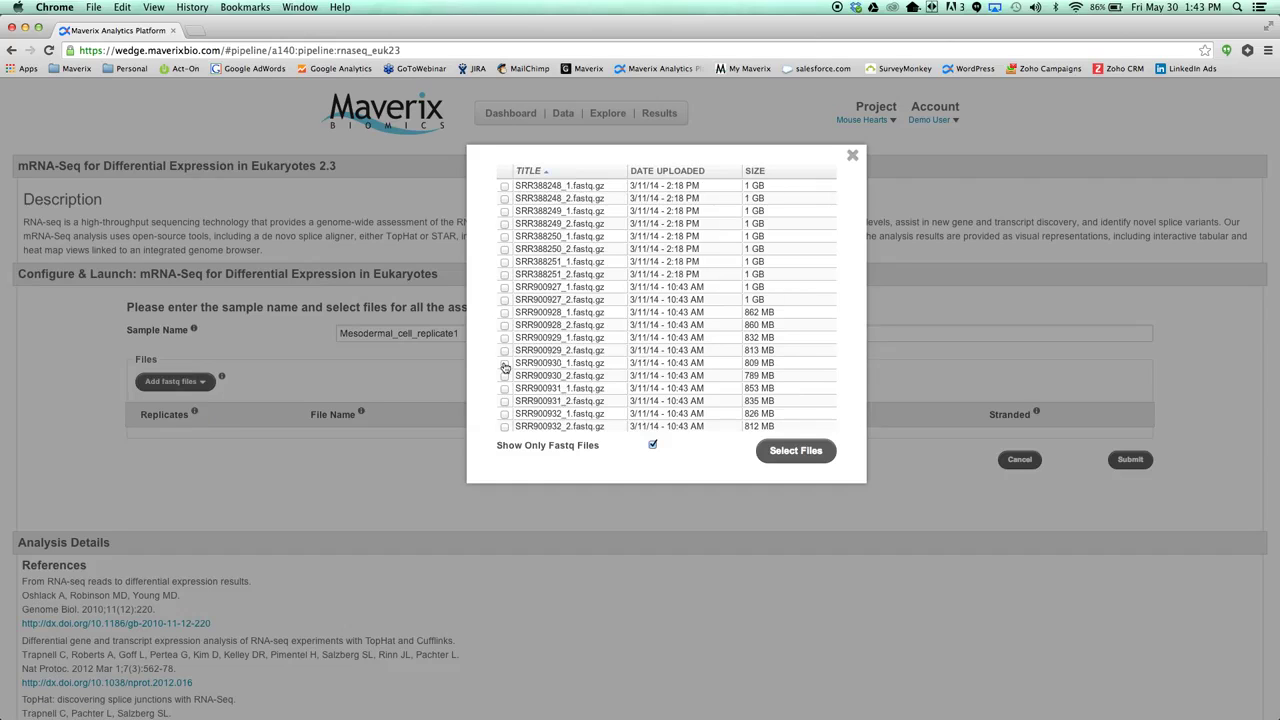
left_click(504, 364)
left_click(785, 451)
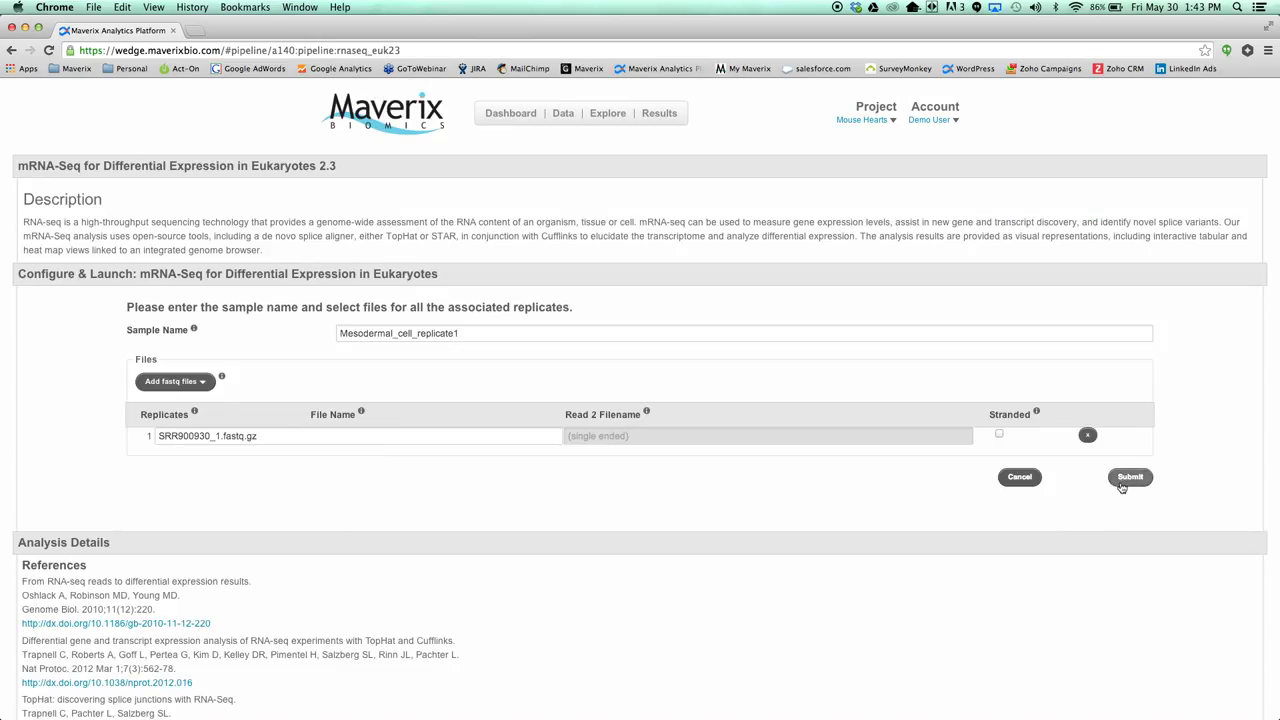
left_click(1122, 482)
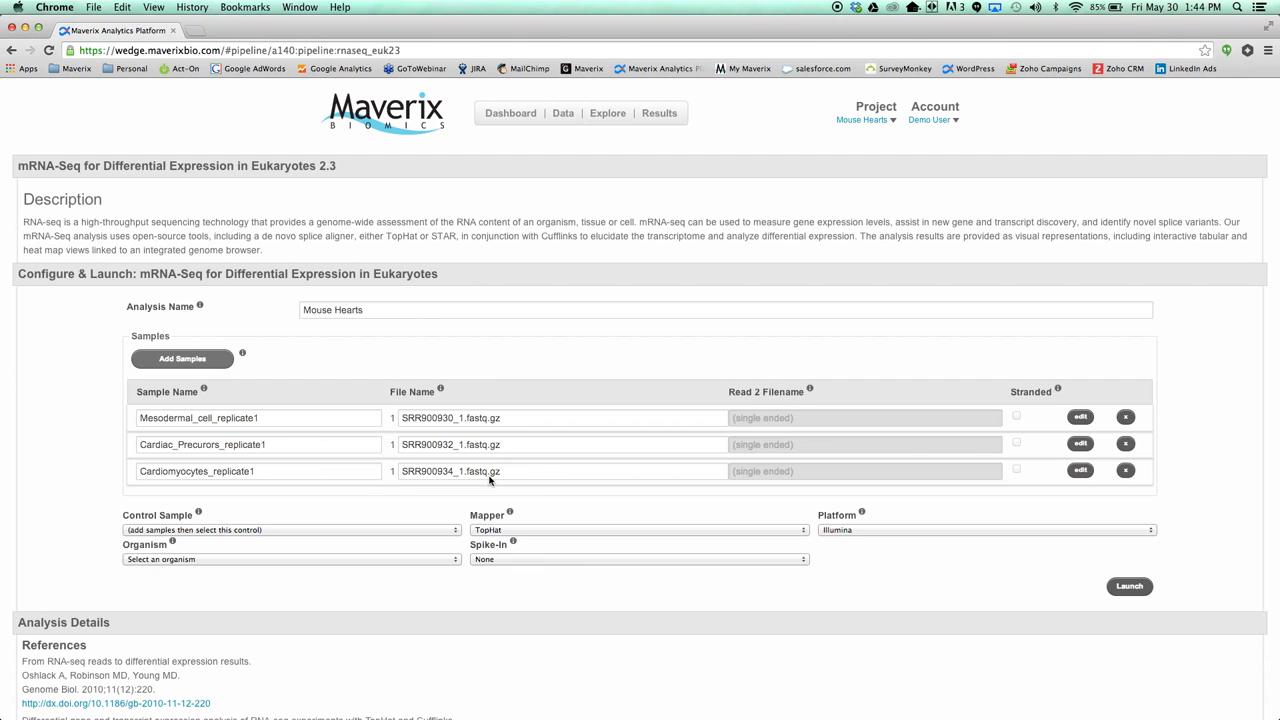
Set the control sample to Cardiomyocytes_replicate1, keeping TopHat as the mapper and Illumina as the platform.
left_click(448, 530)
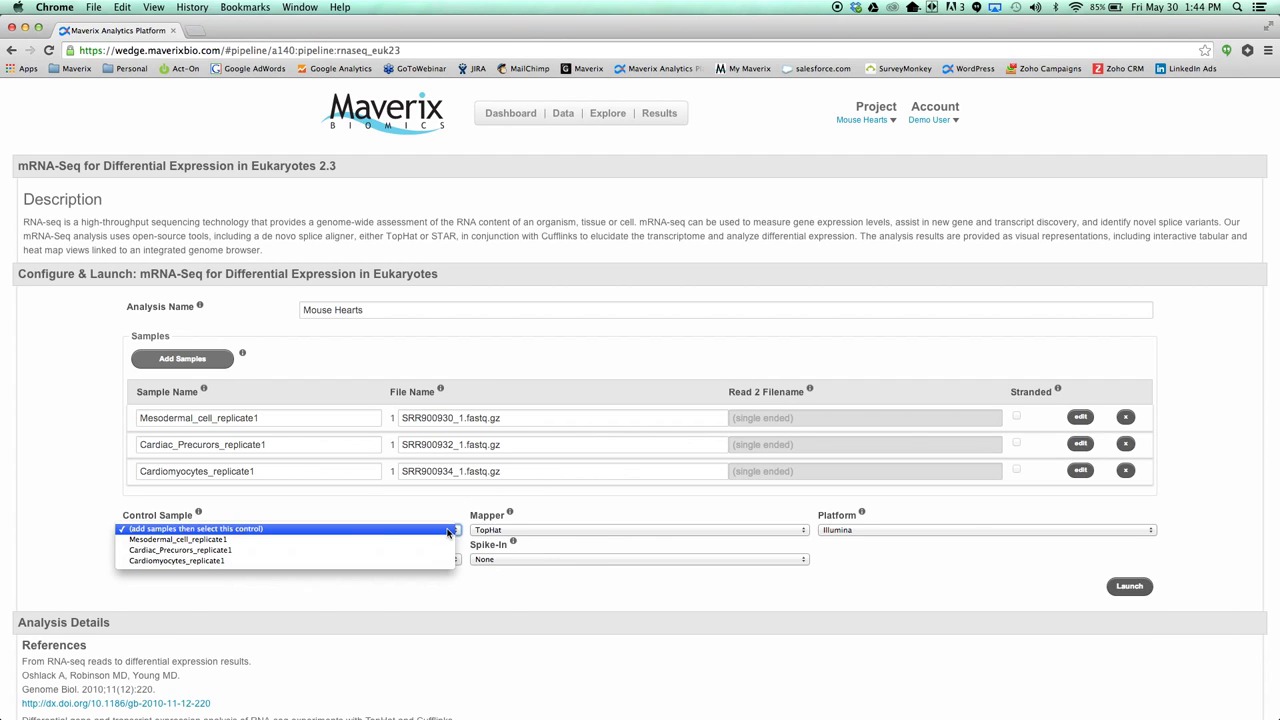
left_click(425, 561)
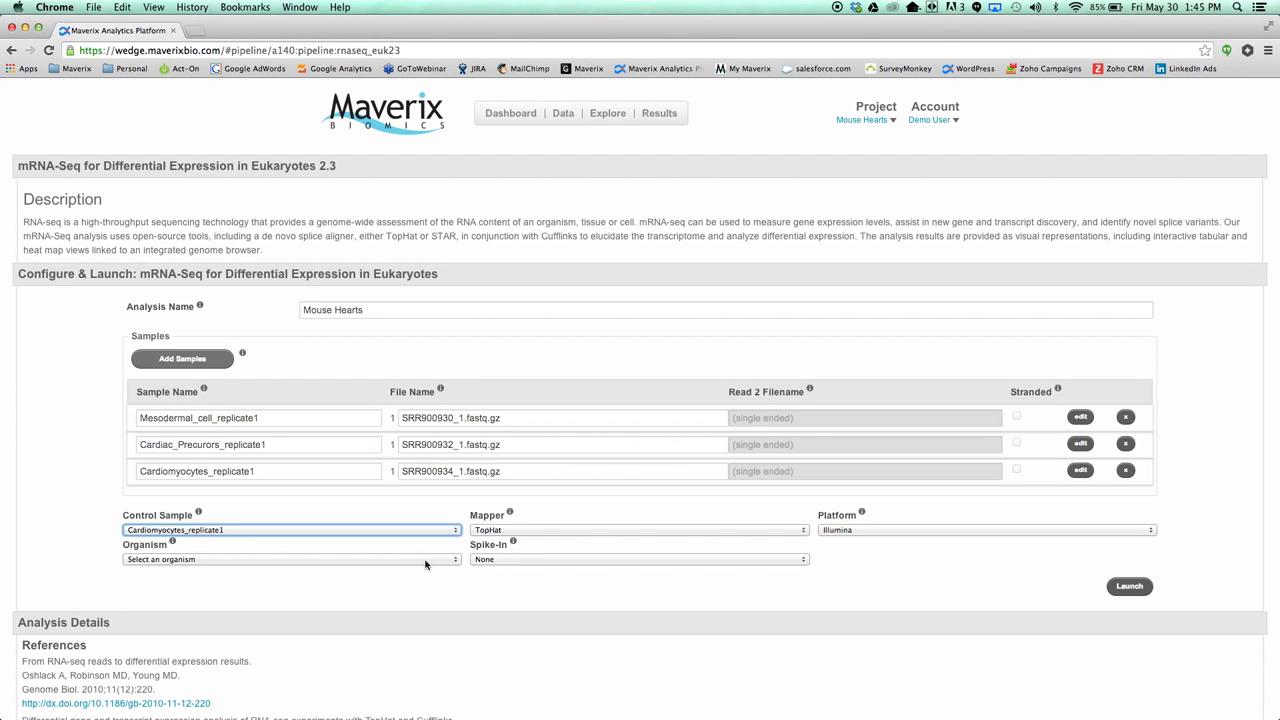
left_click(534, 531)
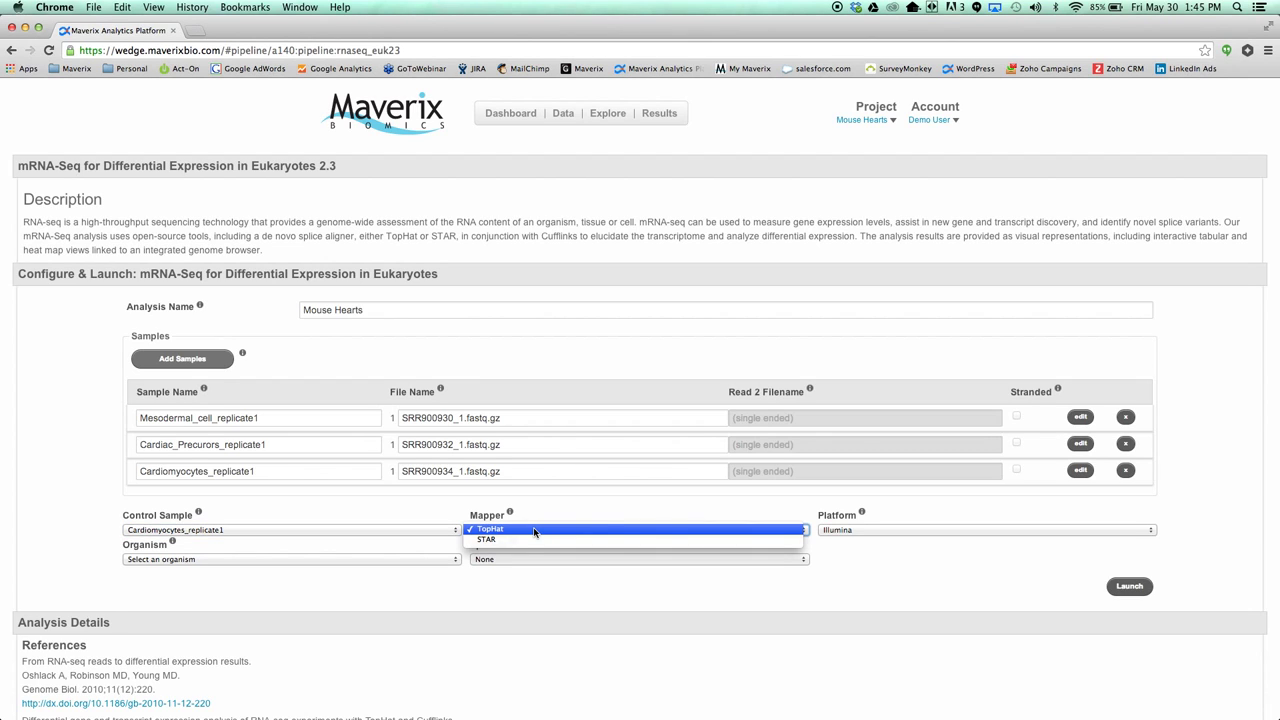
left_click(720, 530)
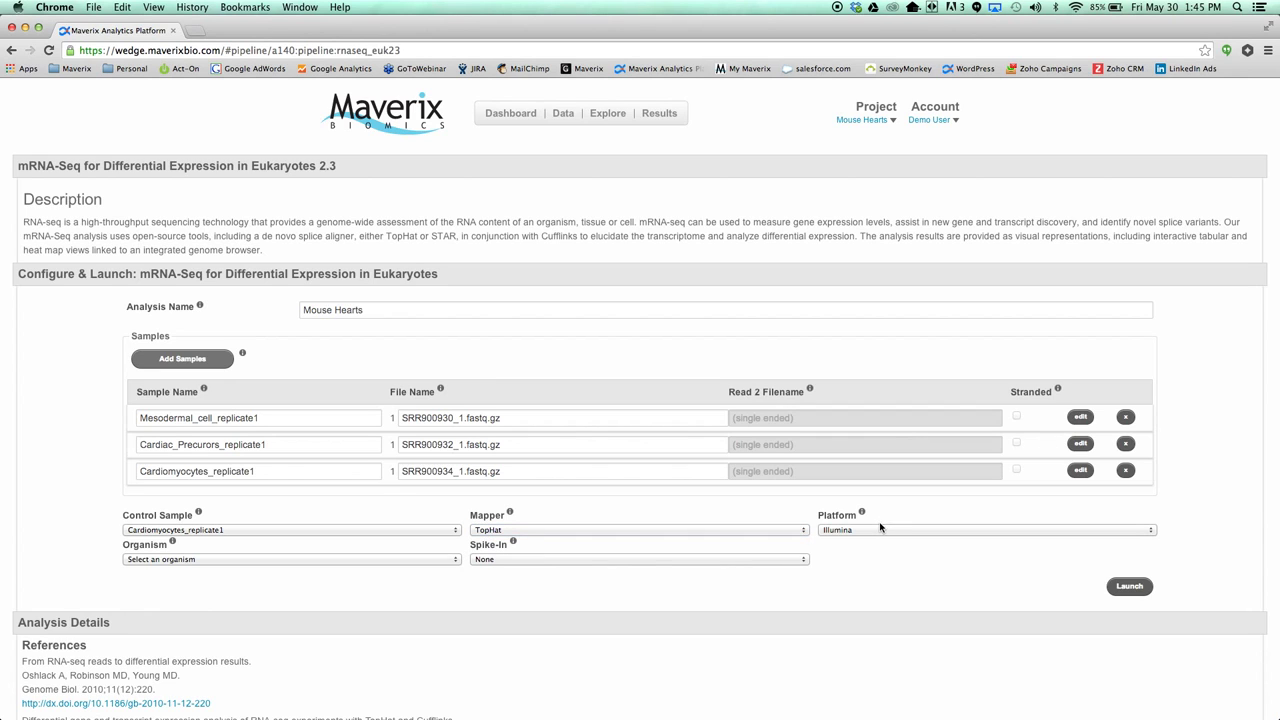
left_click(880, 529)
Set the organism to Mouse (GRCm38/mm10) and keep the spike-in at None.
left_click(386, 560)
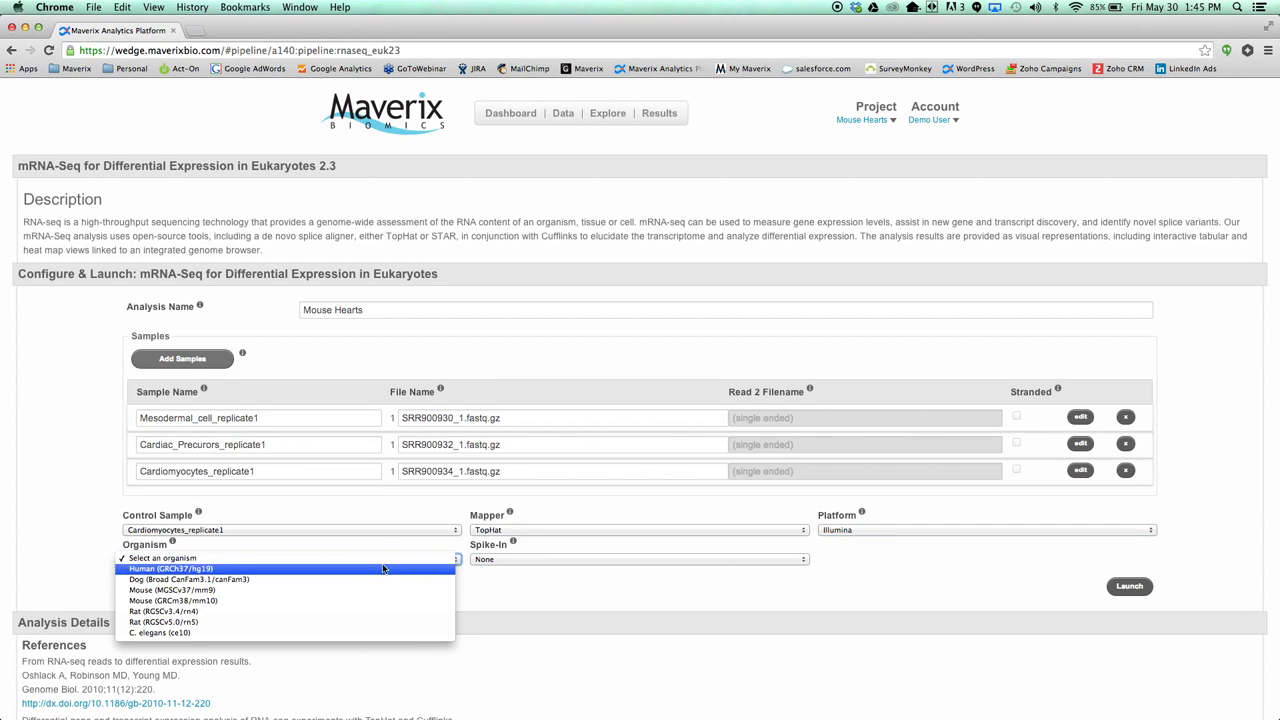
left_click(361, 601)
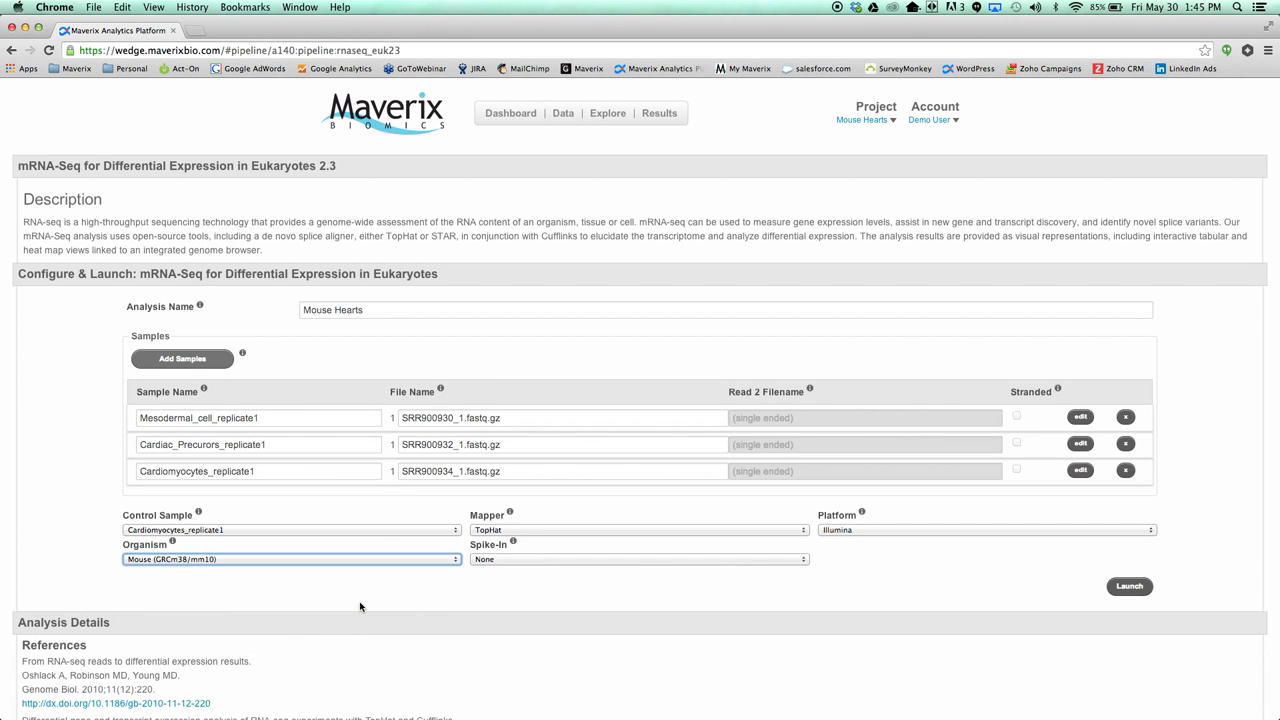
left_click(553, 564)
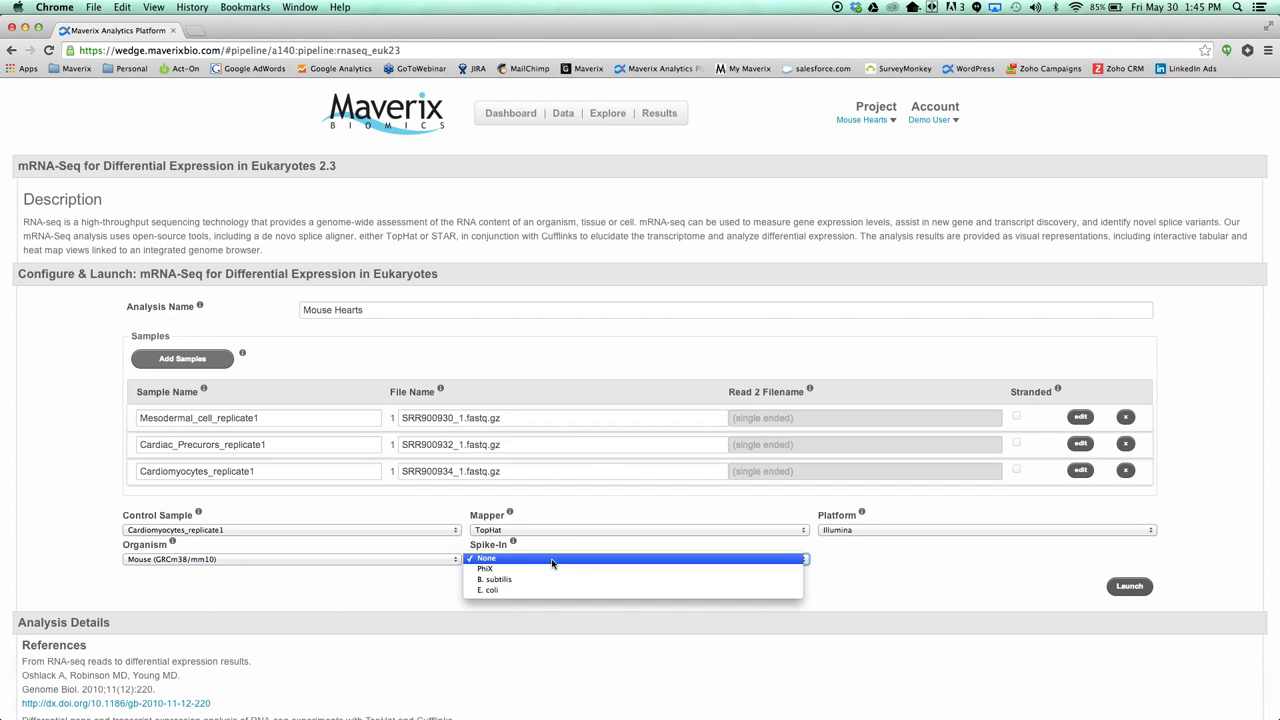
left_click(895, 588)
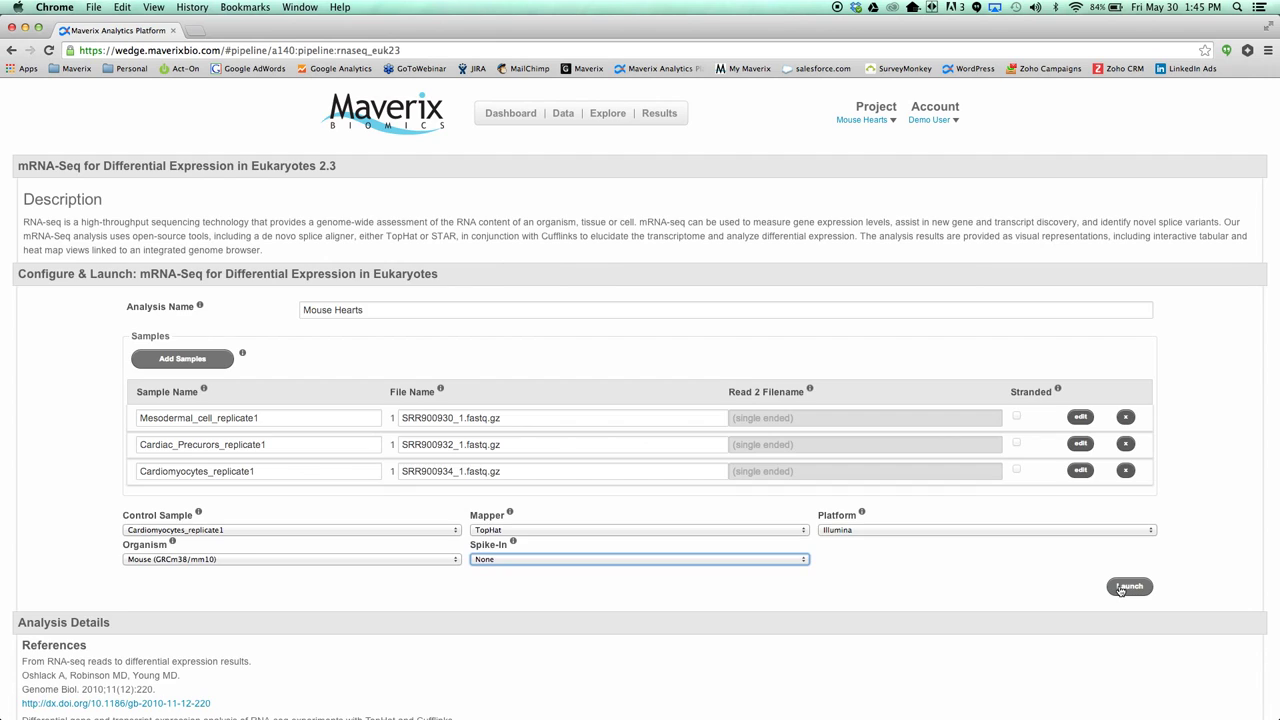
Open the most recent Cardiac Differentiation in Mouse analysis from the execution history and view its analysis configuration details.
left_click(612, 115)
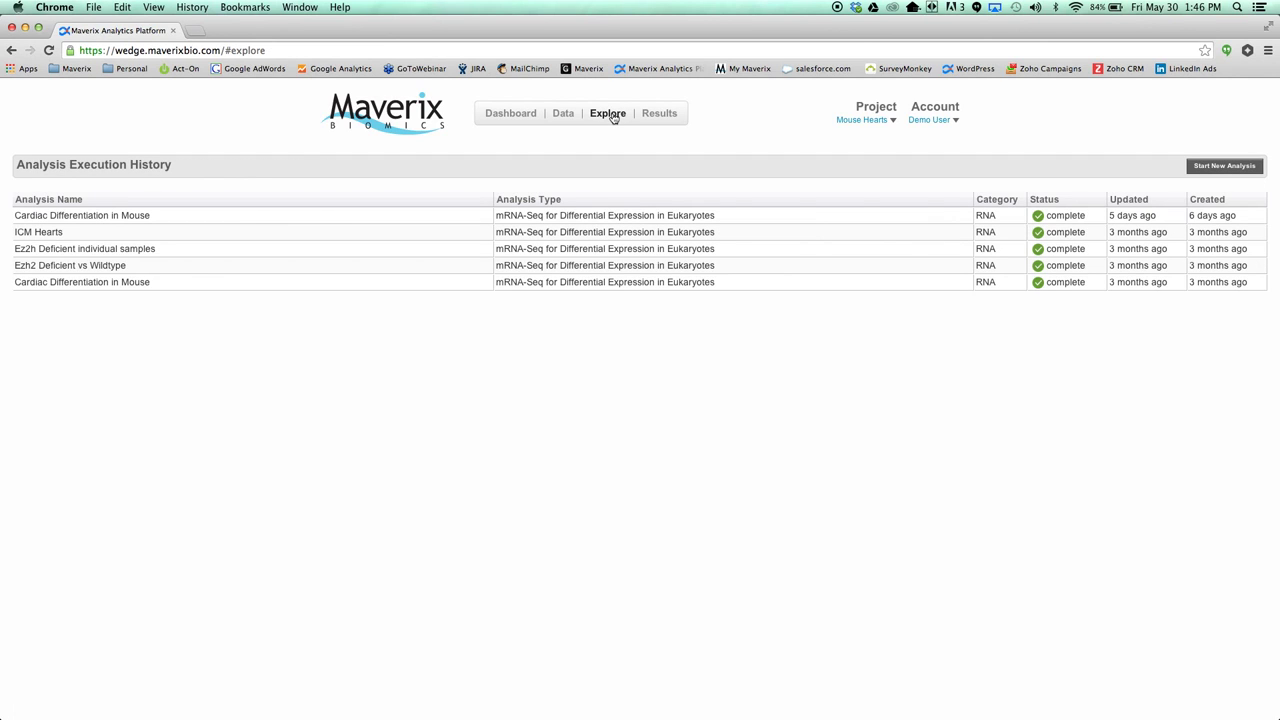
left_click(456, 218)
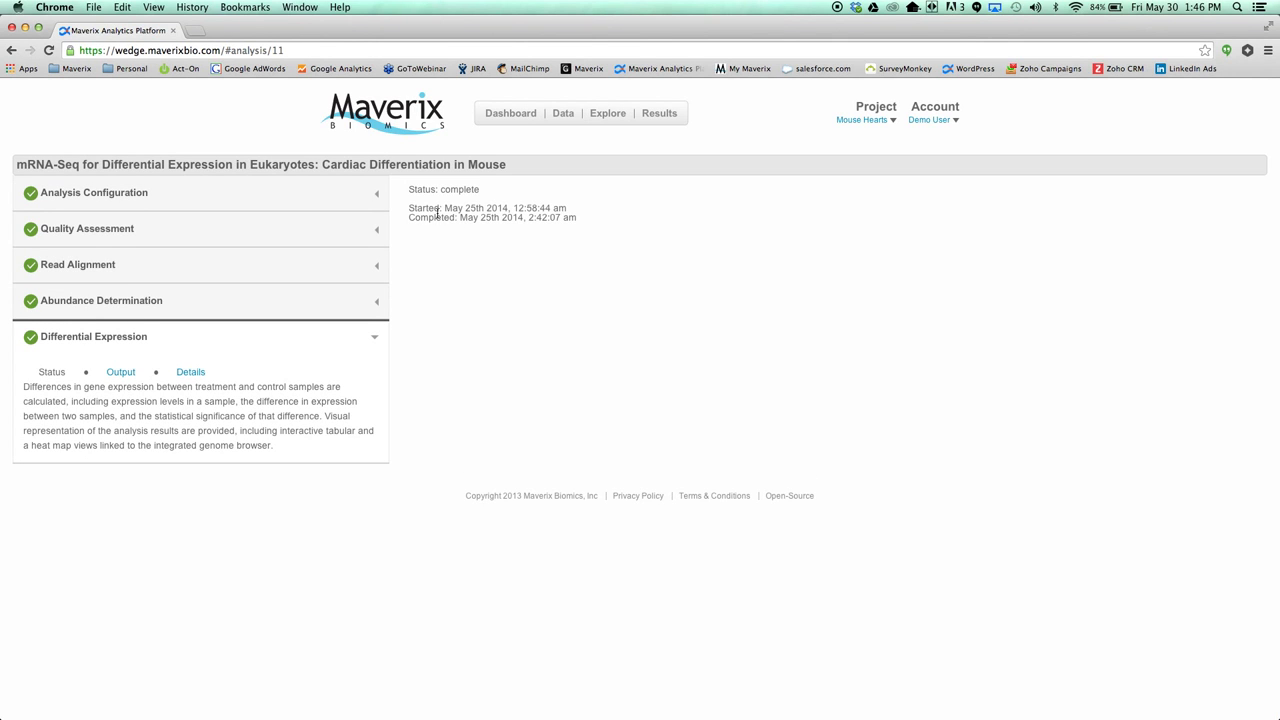
left_click(128, 201)
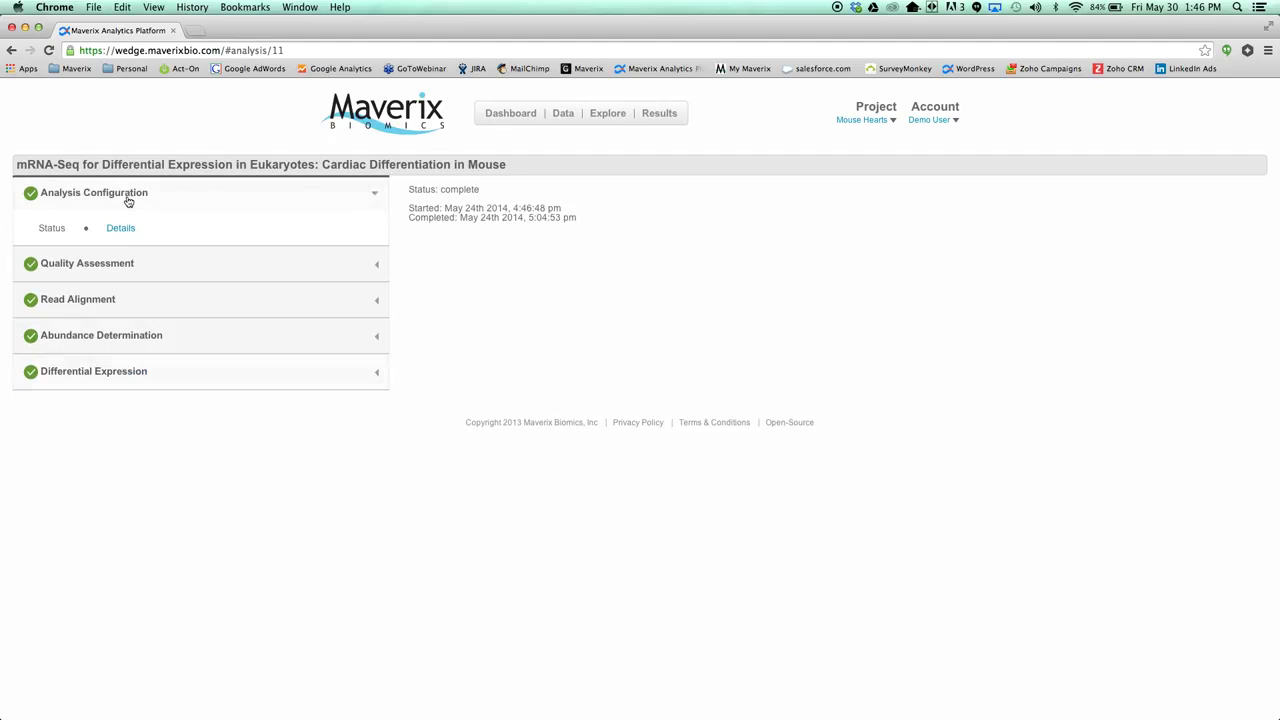
left_click(121, 229)
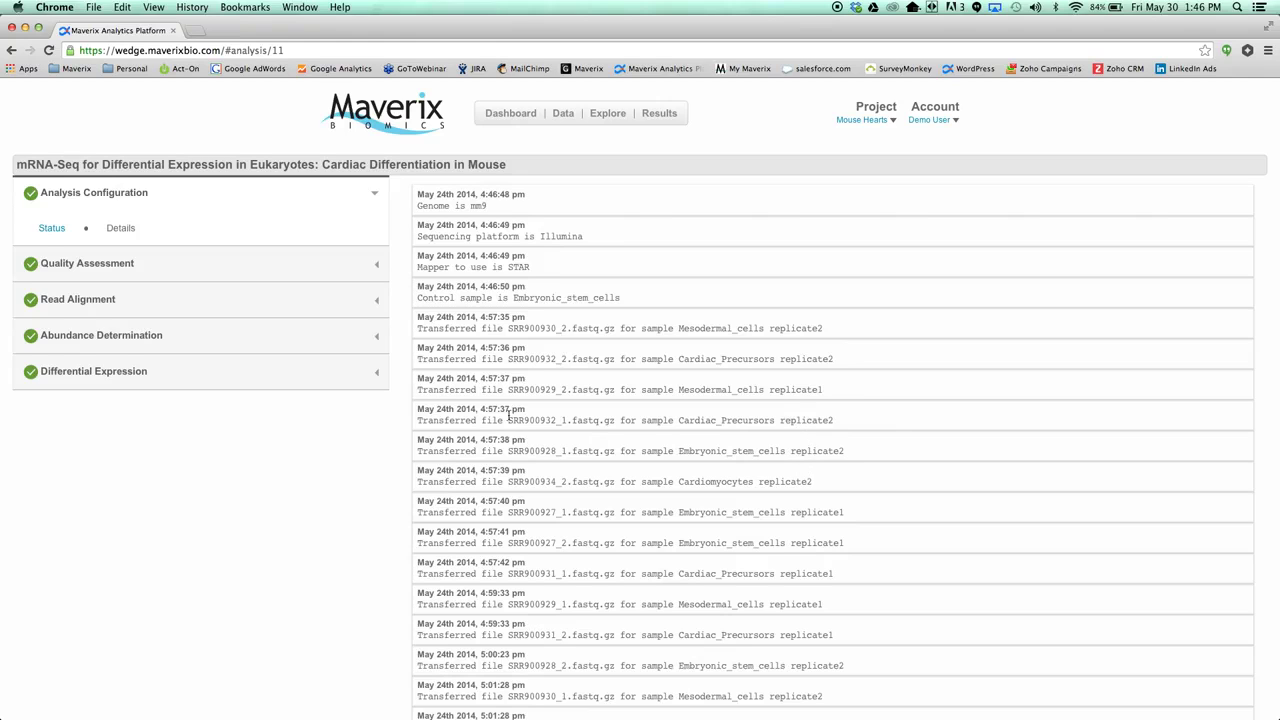
Examine the differential expression output, enlarging the fold-change versus significance plot and the CuffDiff versus DESeq Venn diagram.
left_click(87, 370)
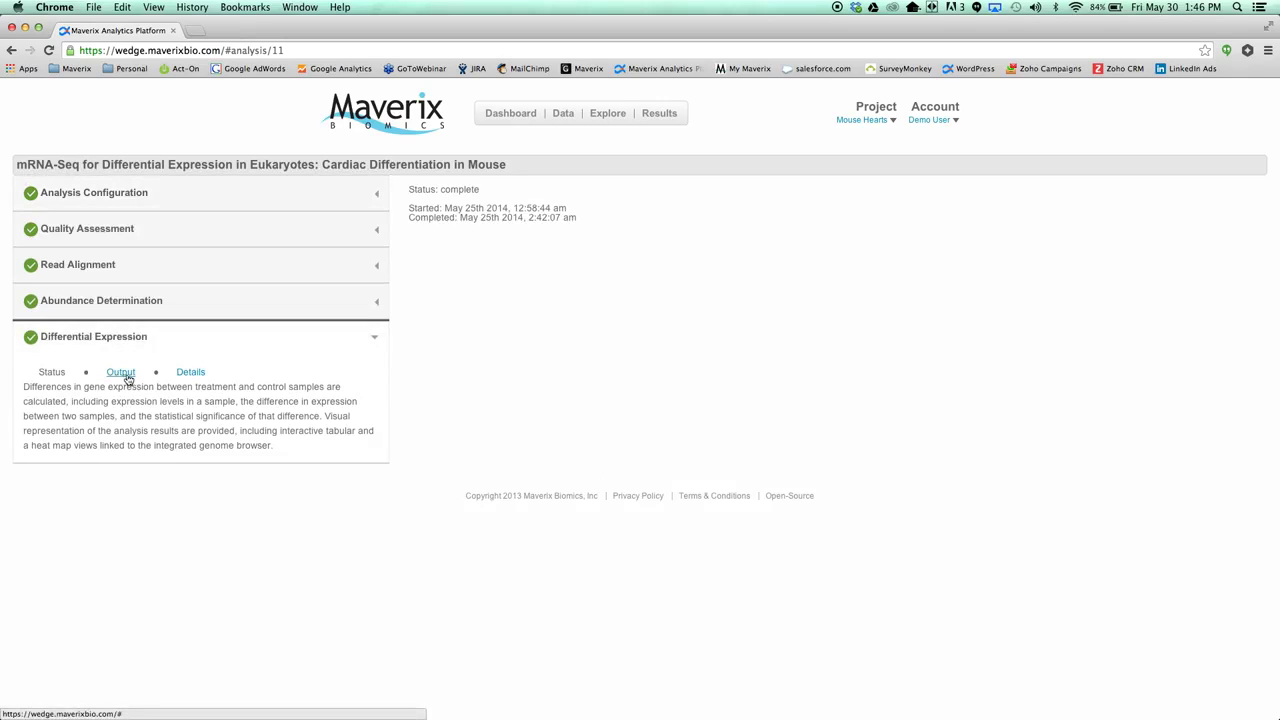
left_click(121, 372)
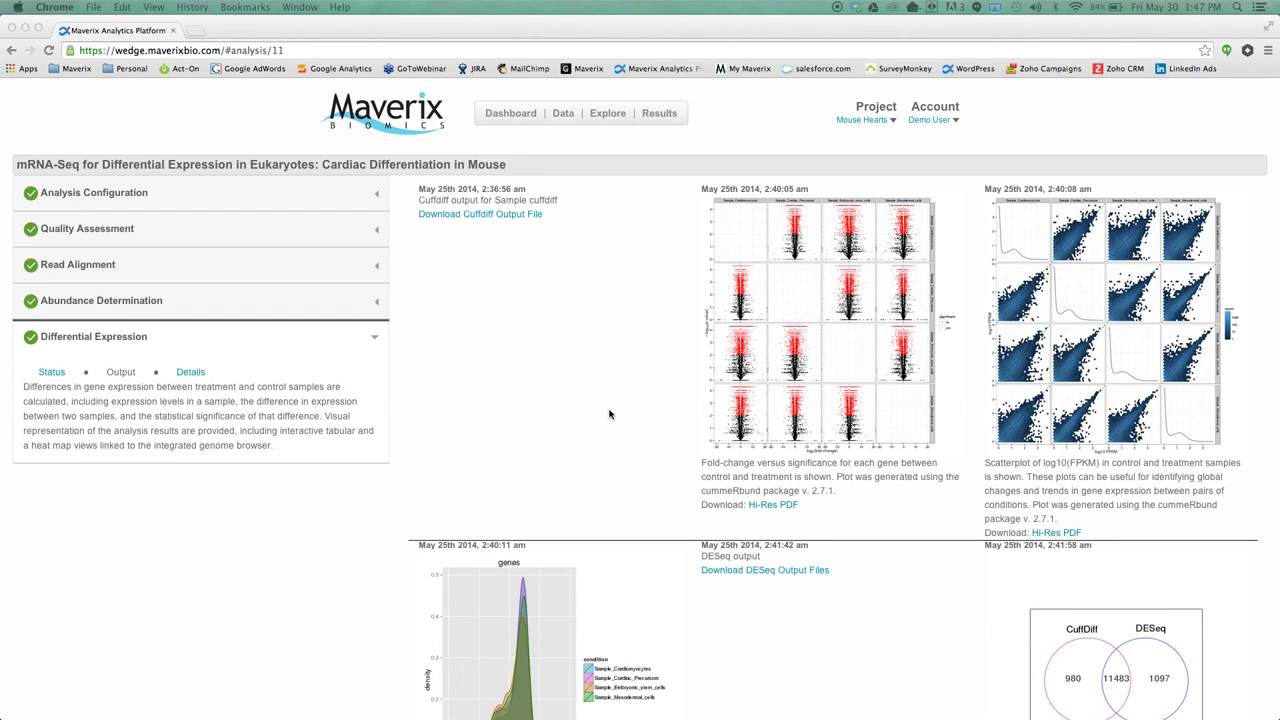
left_click(787, 362)
scroll(680, 400, "down", 2)
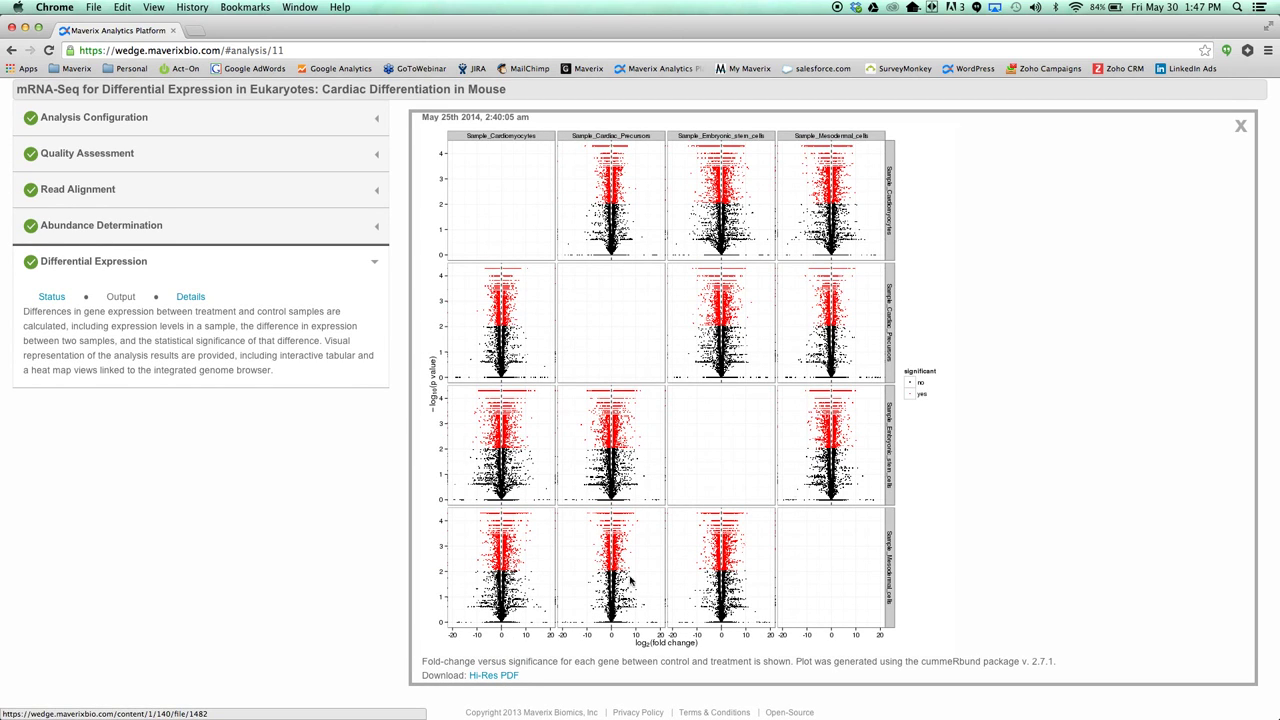
left_click(1240, 126)
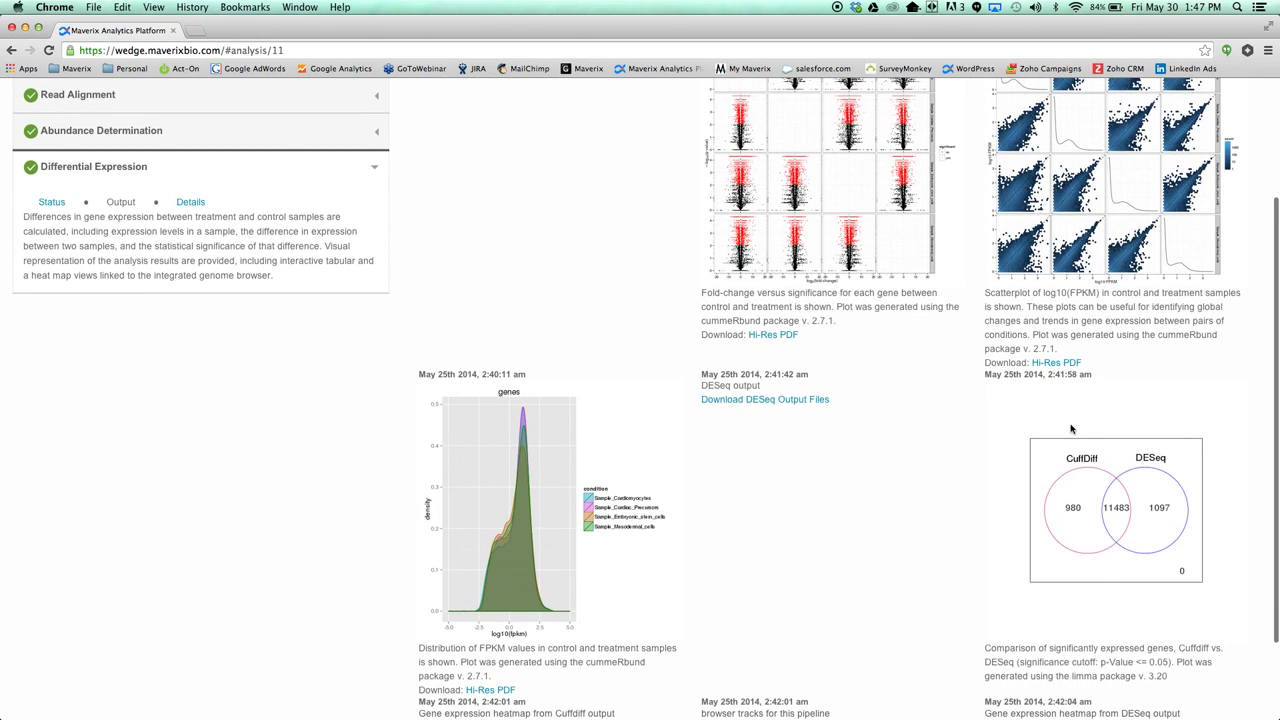
left_click(1088, 488)
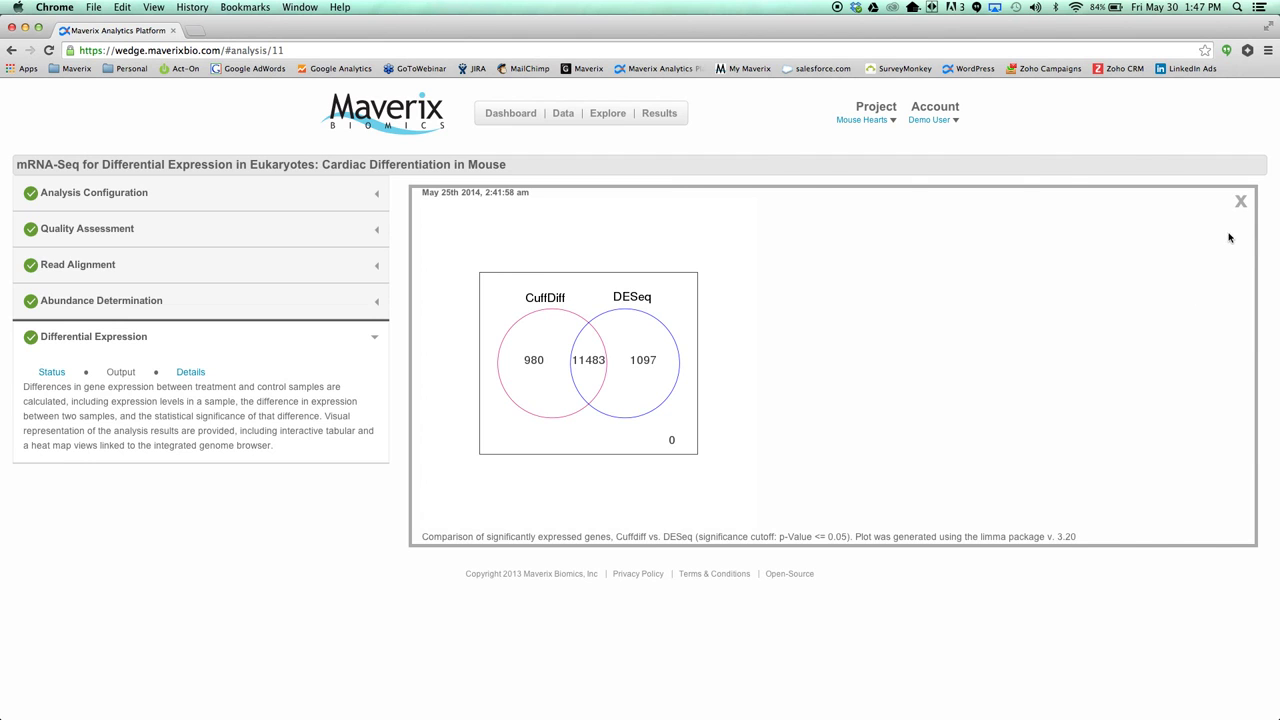
left_click(1240, 201)
Open the gene expression heatmap from the Cuffdiff output and bring up its settings.
left_click(509, 643)
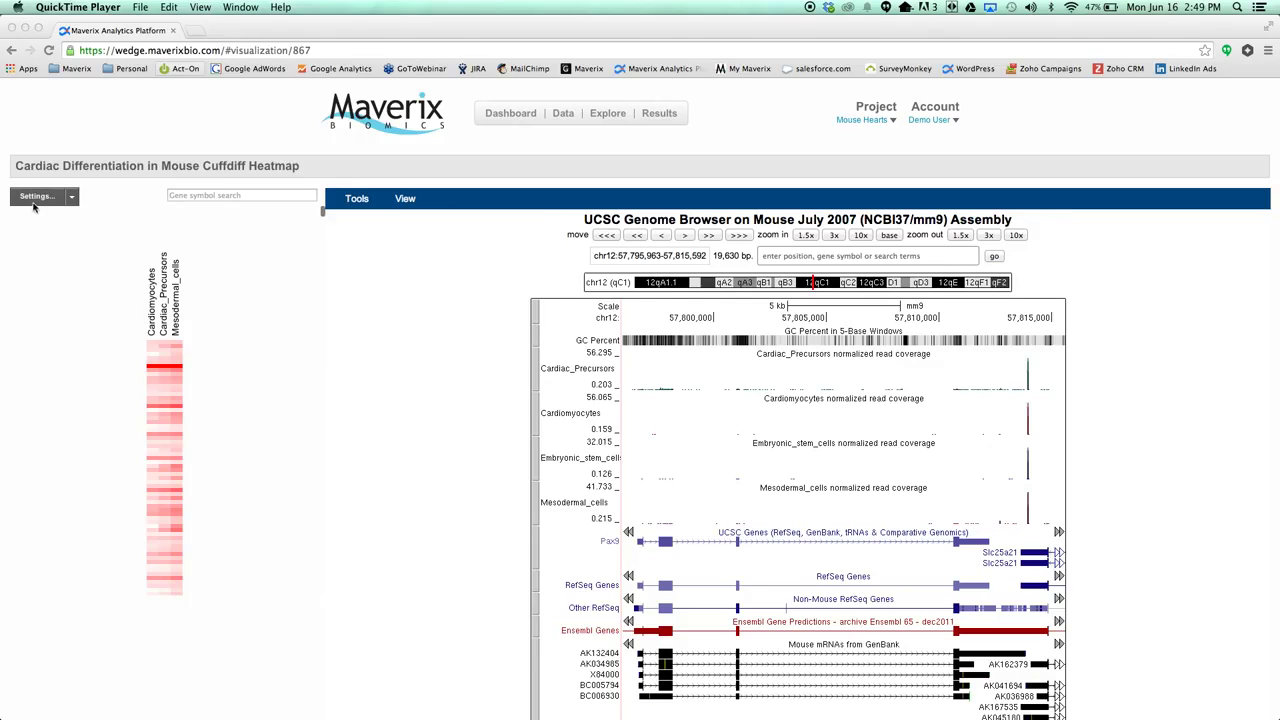
left_click(35, 200)
left_click(35, 197)
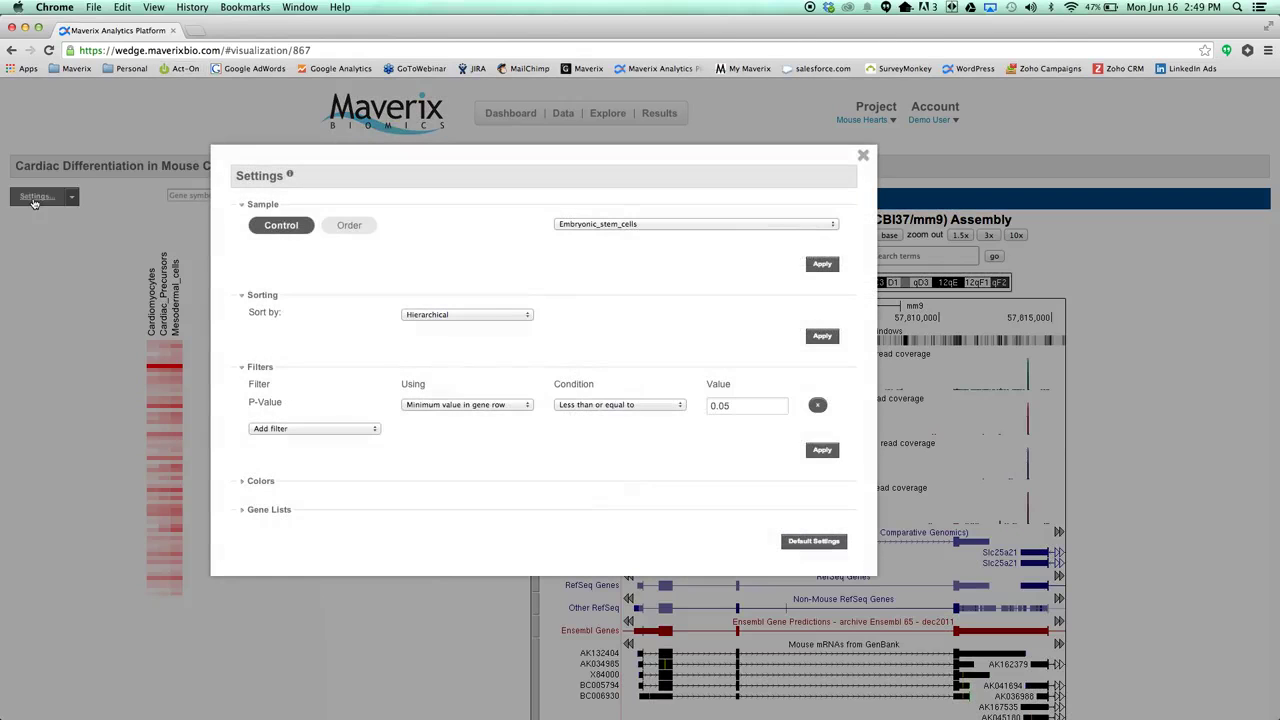
Switch the heatmap's sample control to Custom, set the control for Mesodermal_cells to Cardiomyocytes, and apply it.
left_click(678, 225)
left_click(665, 277)
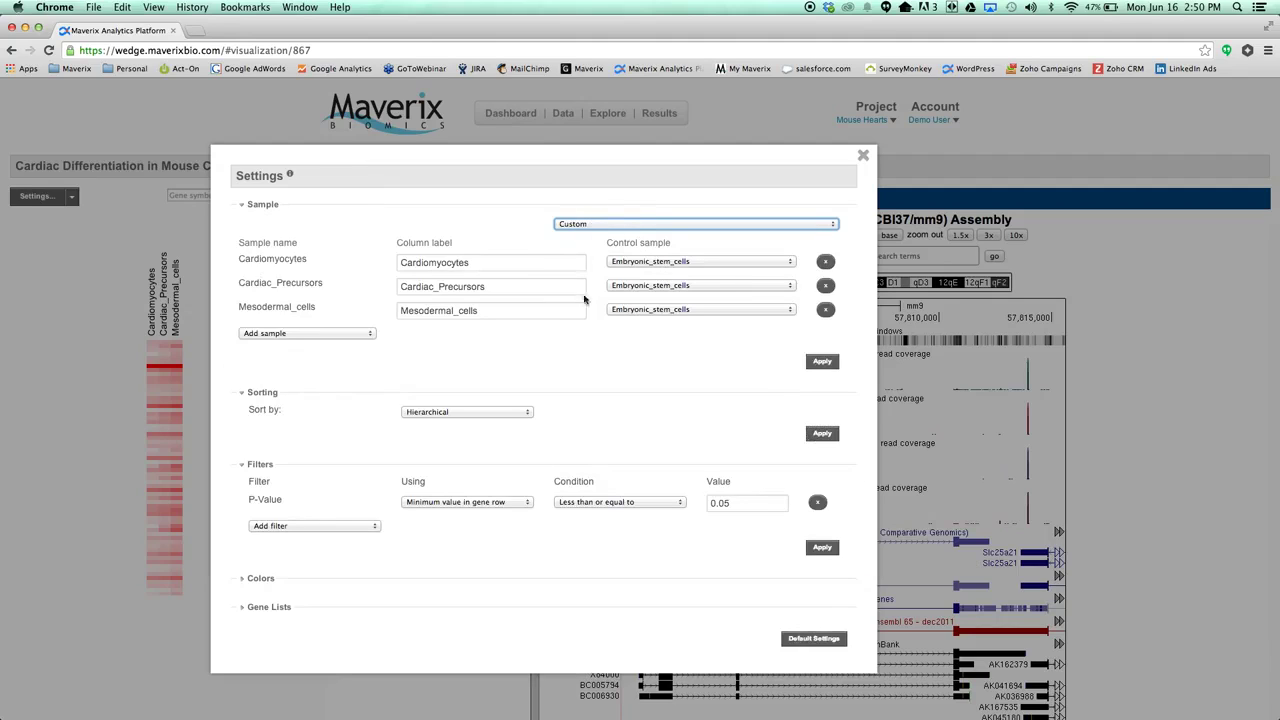
left_click(638, 310)
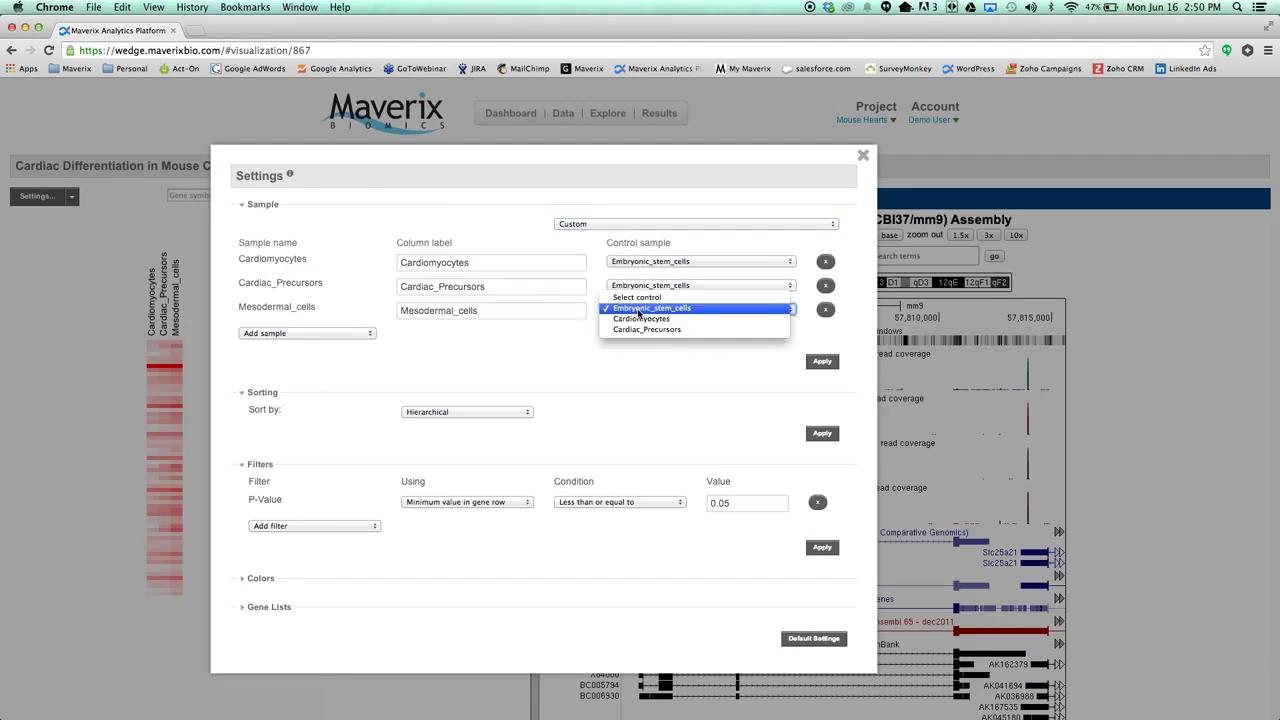
left_click(639, 324)
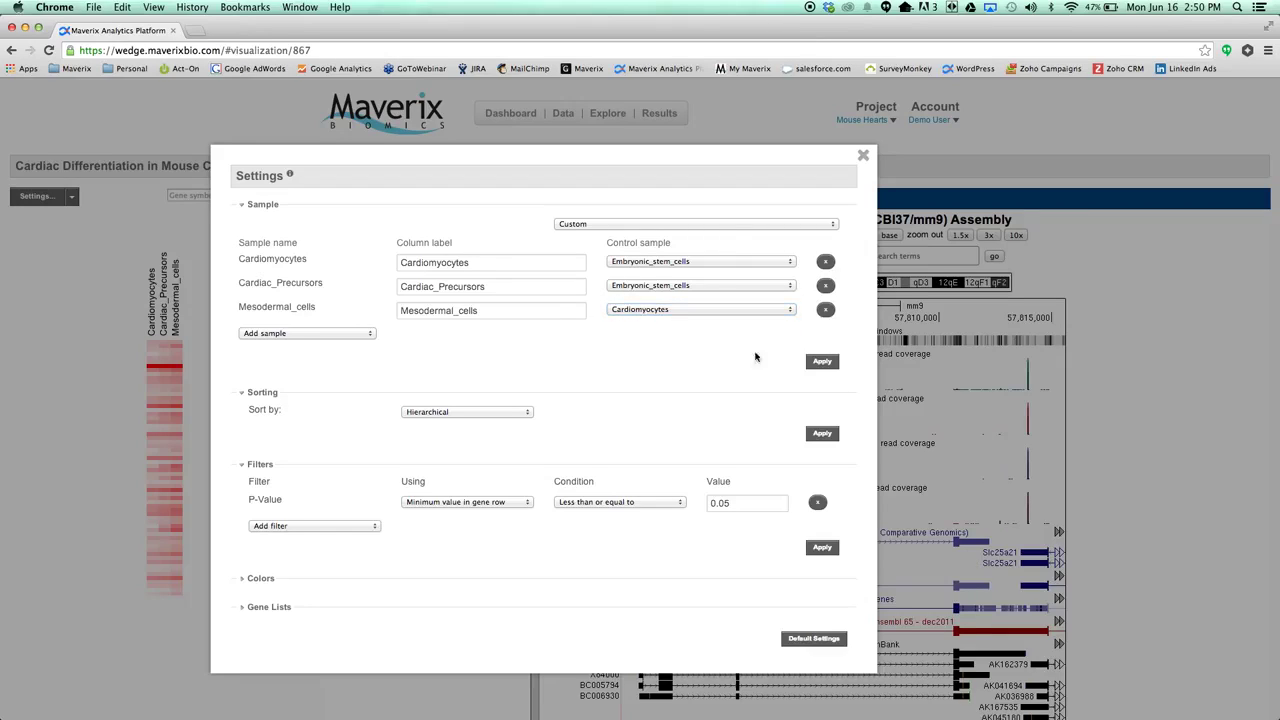
left_click(818, 363)
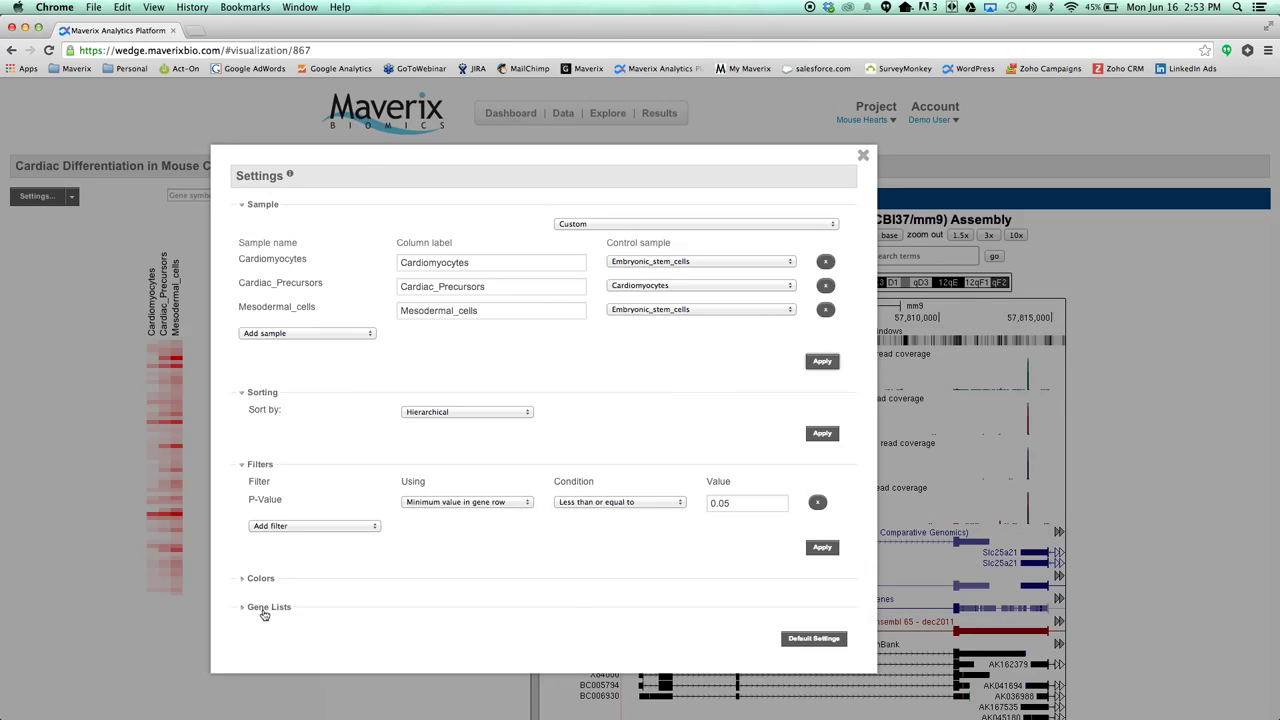
Mark the genes of the "Cardiac Differentiation in Mouse concordance (p<.05)" gene list on the heatmap.
left_click(263, 609)
scroll(332, 600, "down", 2)
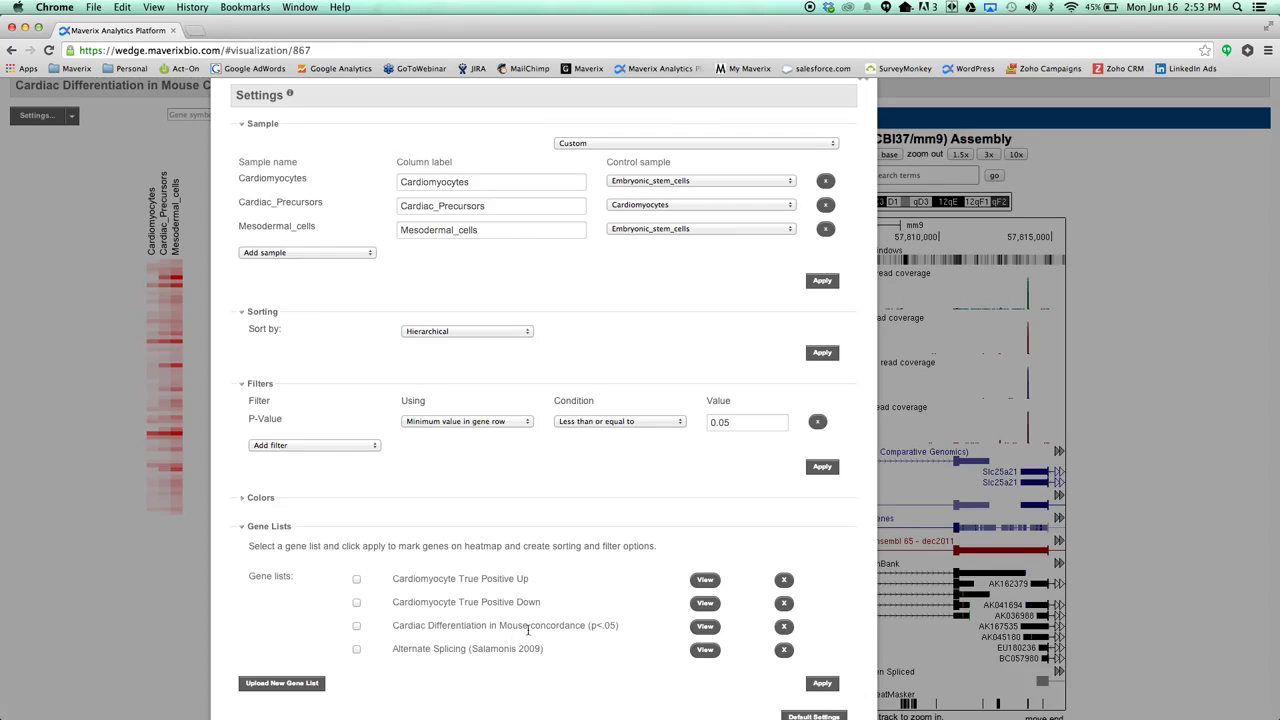
left_click(356, 626)
left_click(818, 686)
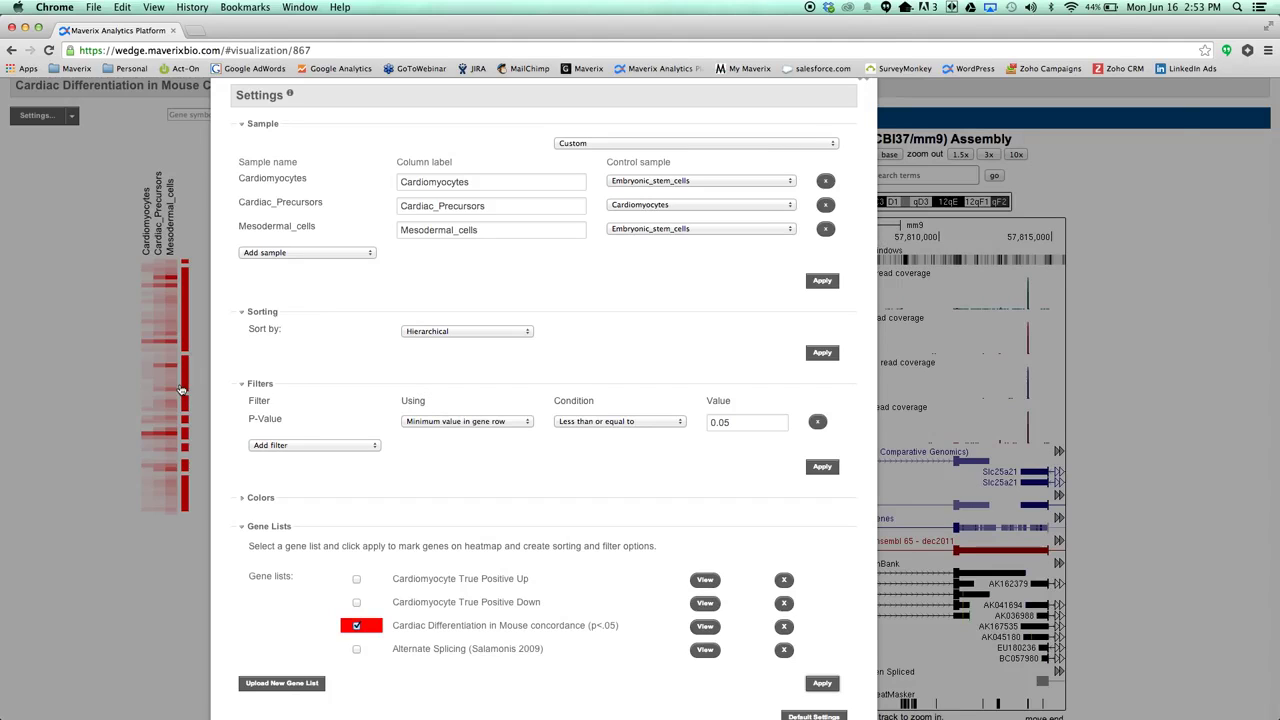
Add a Gene List filter using the Cardiac Differentiation in Mouse concordance list and apply it to the heatmap.
left_click(290, 448)
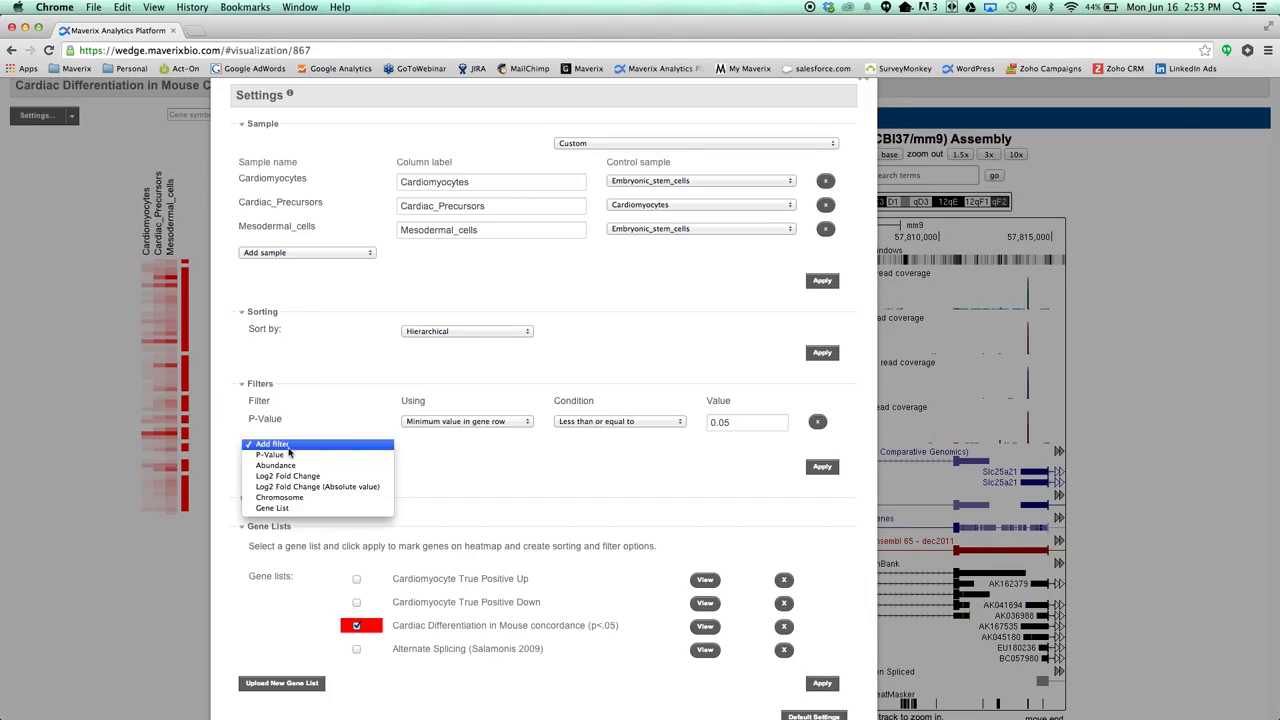
left_click(281, 508)
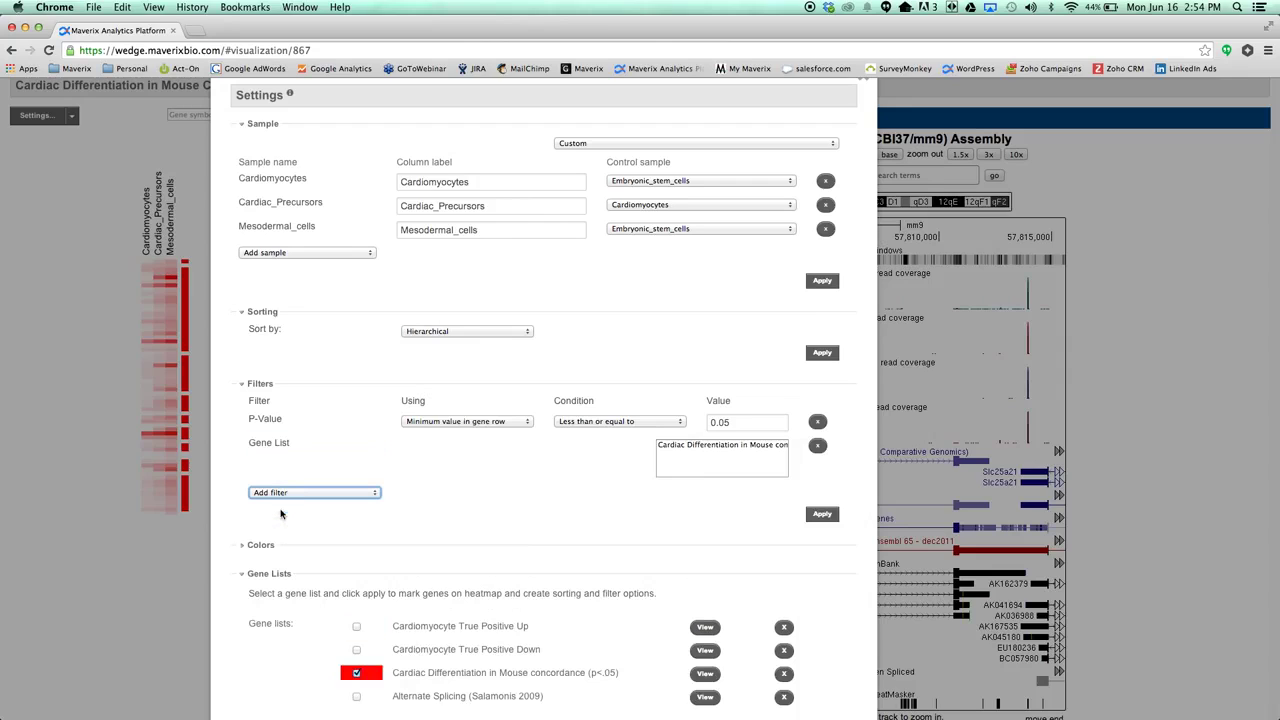
left_click(704, 448)
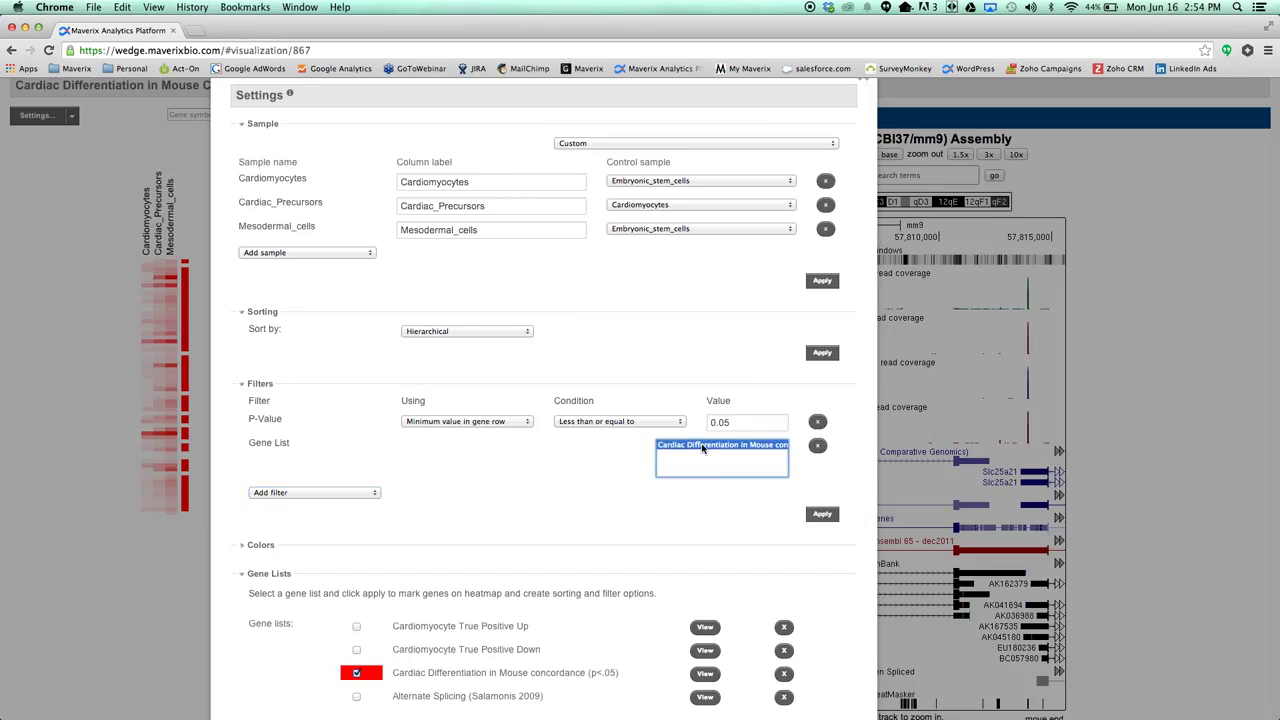
left_click(821, 514)
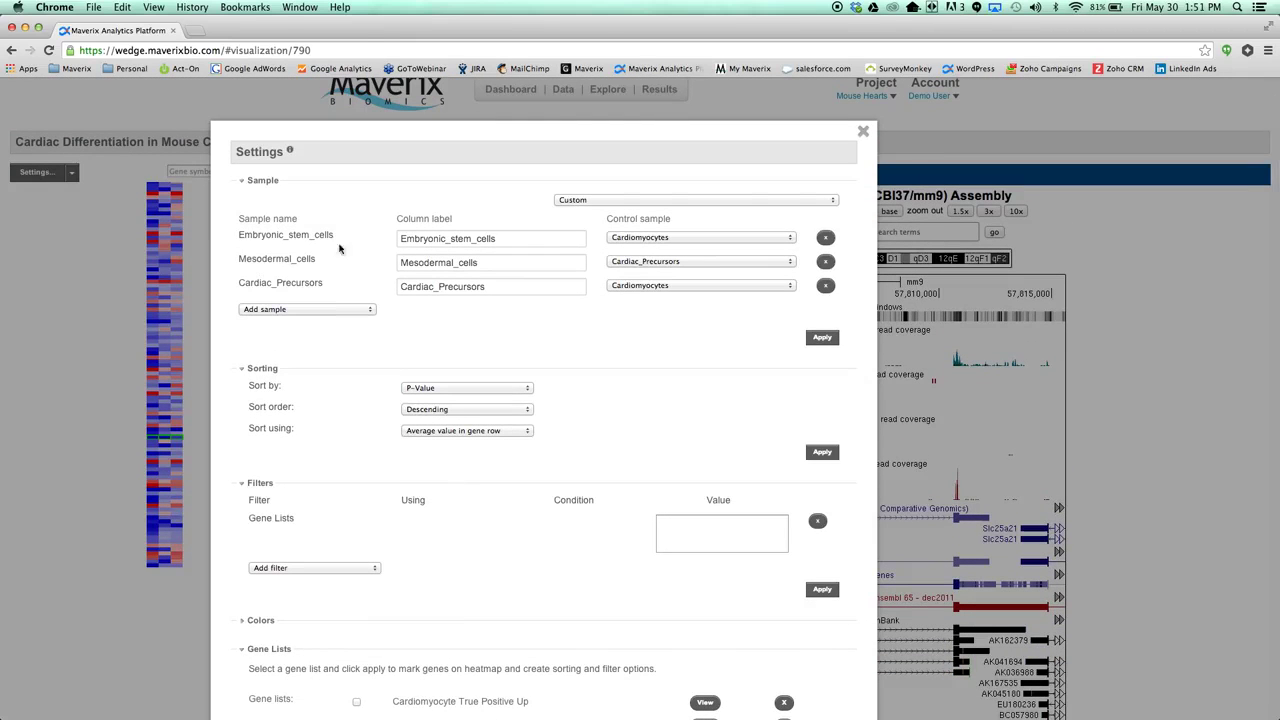
Open the help guide for the heatmap settings.
left_click(291, 153)
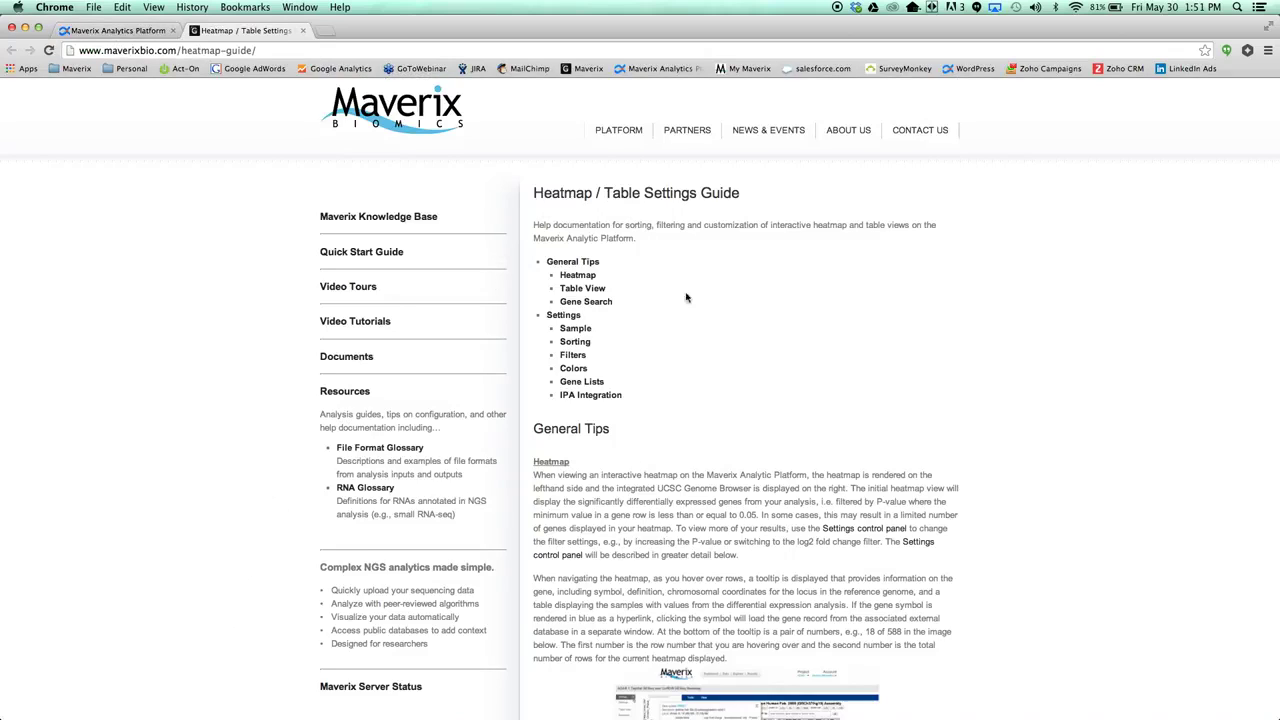